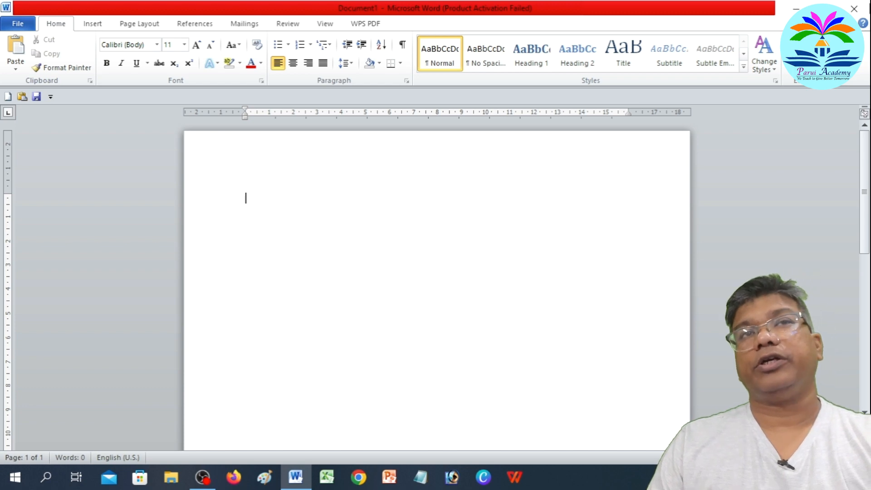
Step: Close the empty document window and start Microsoft Word 2010 again by searching for it in Windows
click(860, 7)
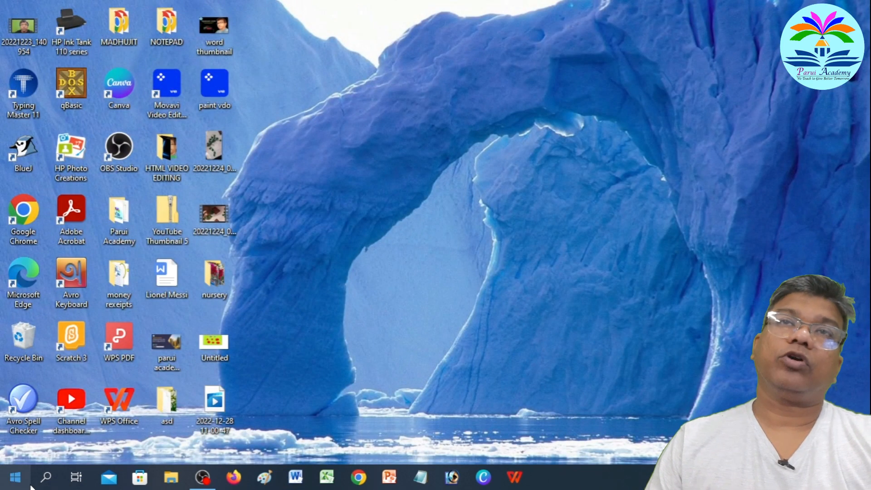
click(51, 478)
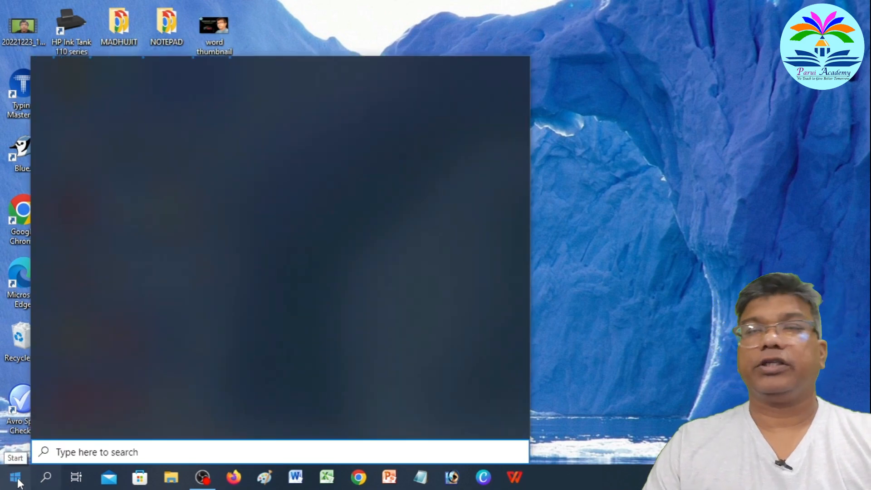
text(m)
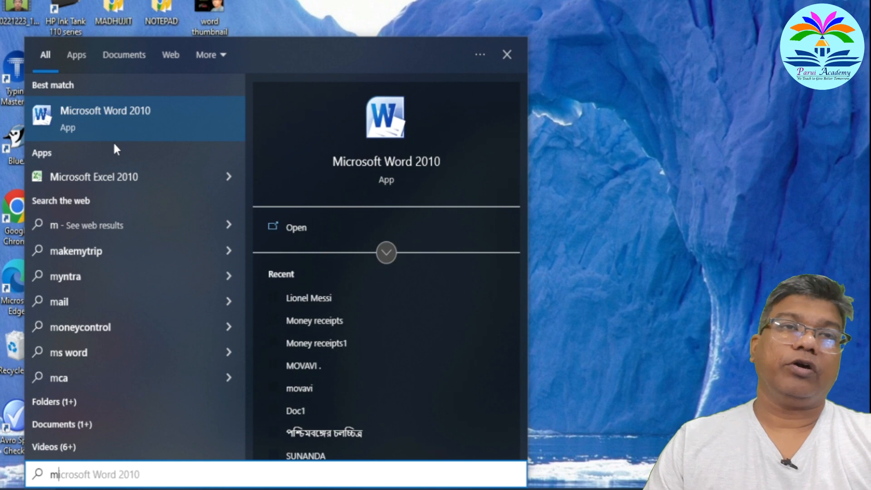
click(91, 121)
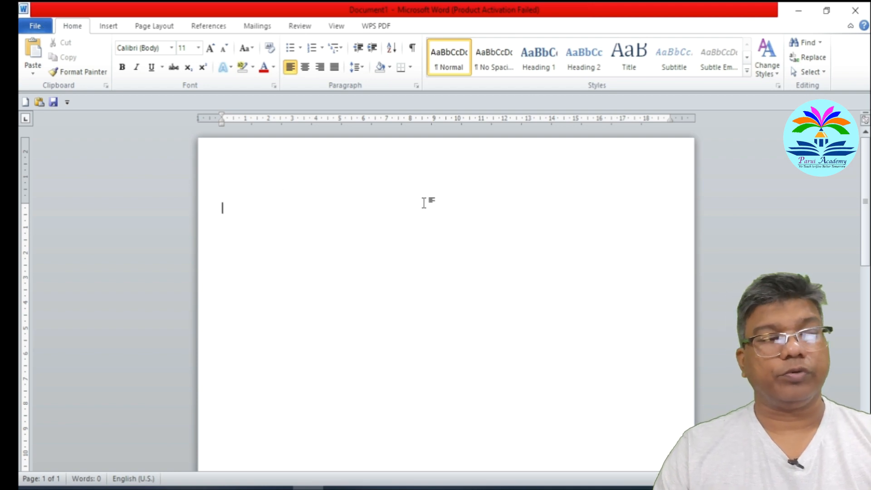
Step: Write the title "Parui Academy" and, in a new paragraph below it, the sentence "Welcome to Parui Academy."
text(Paru)
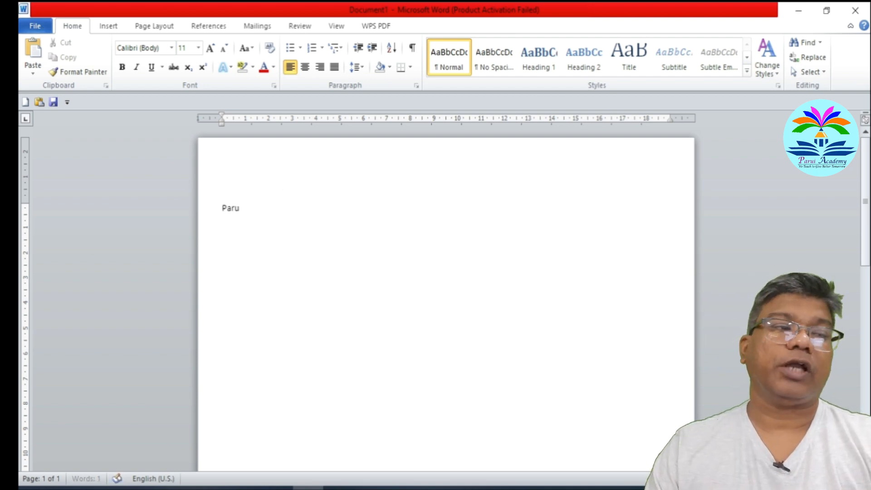
text(i Academy)
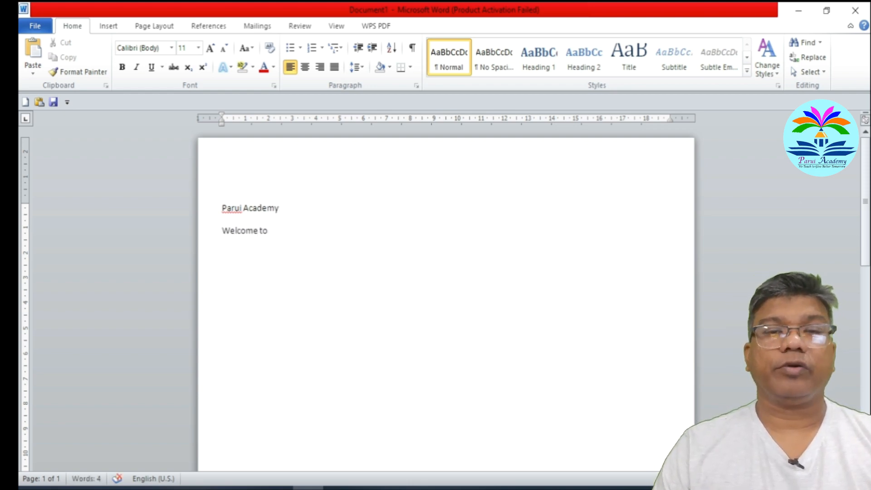
text(a)
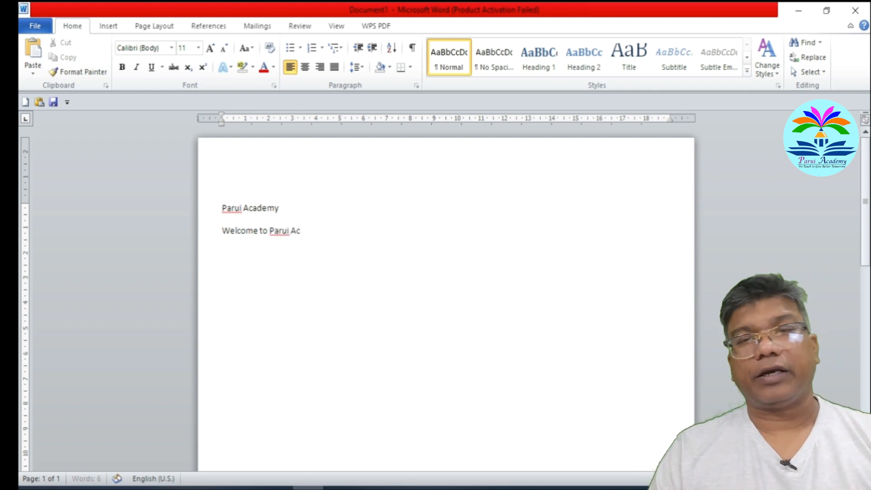
text(rui Academy.)
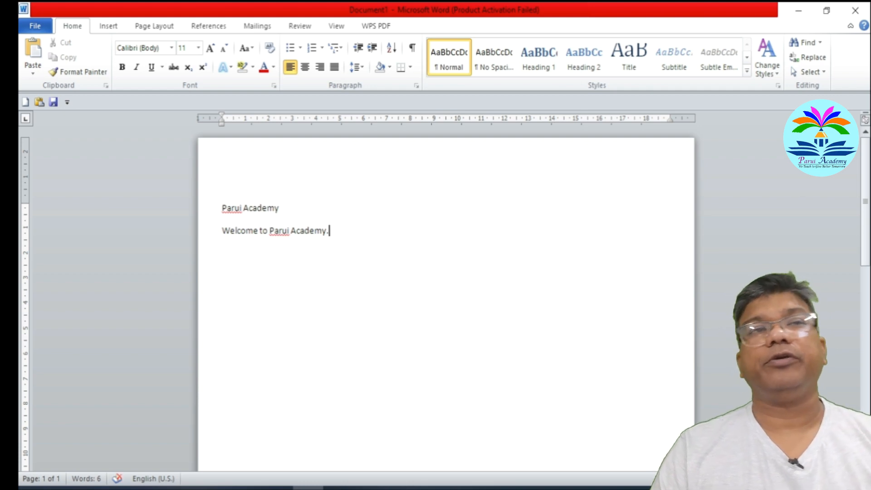
Step: Continue the paragraph with "Parui Academy provide better and easy way to learn Computer. We provide easy way to learn coding to childhood."
text( Parui)
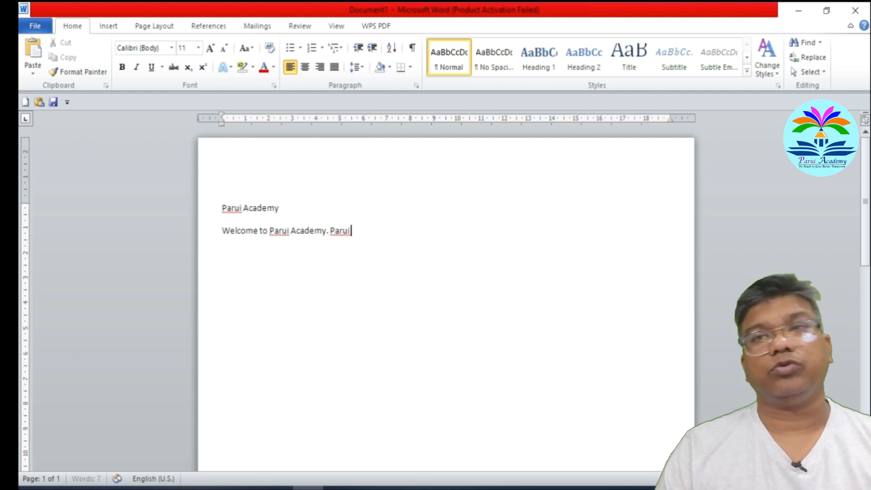
text( Academy)
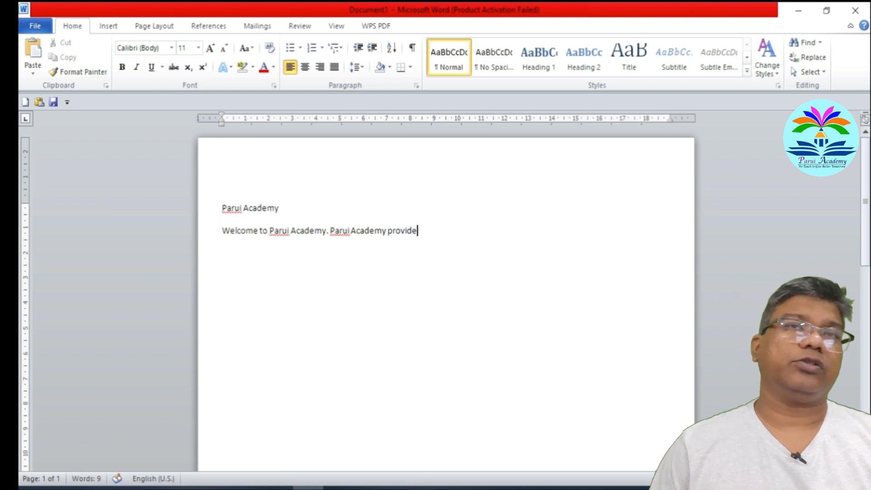
text(provide bett)
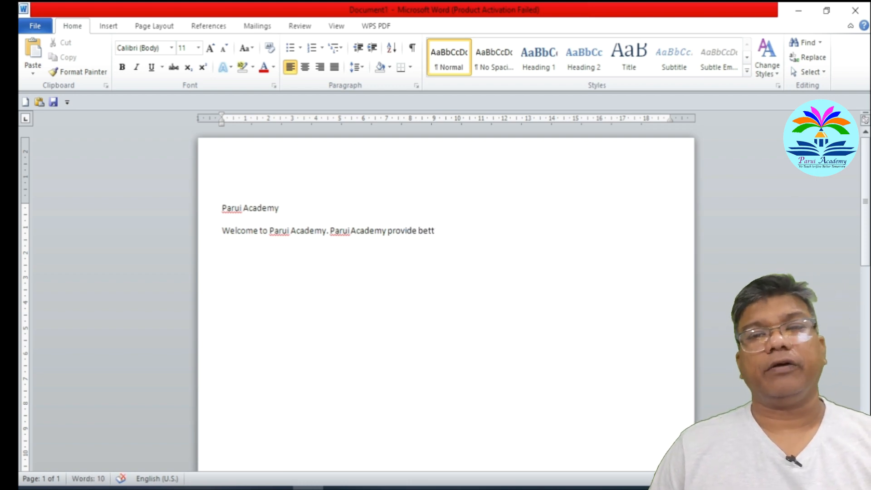
text(er and easy w)
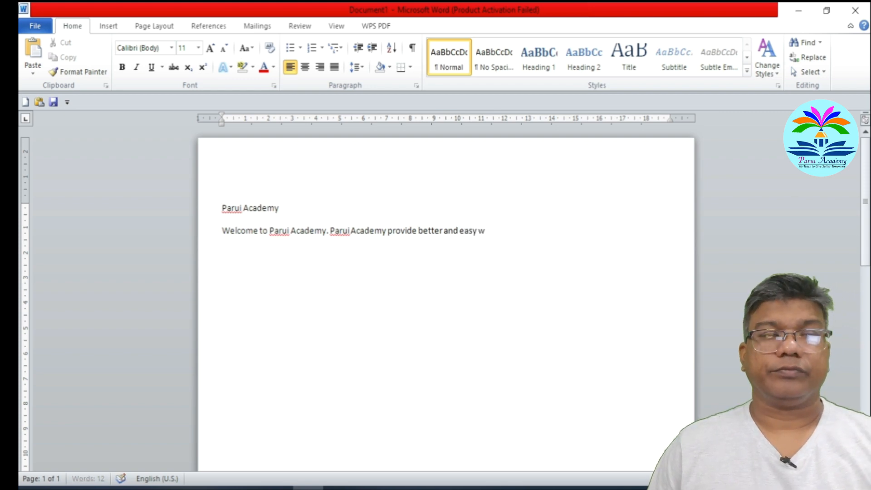
text(ay to learn Computer. We)
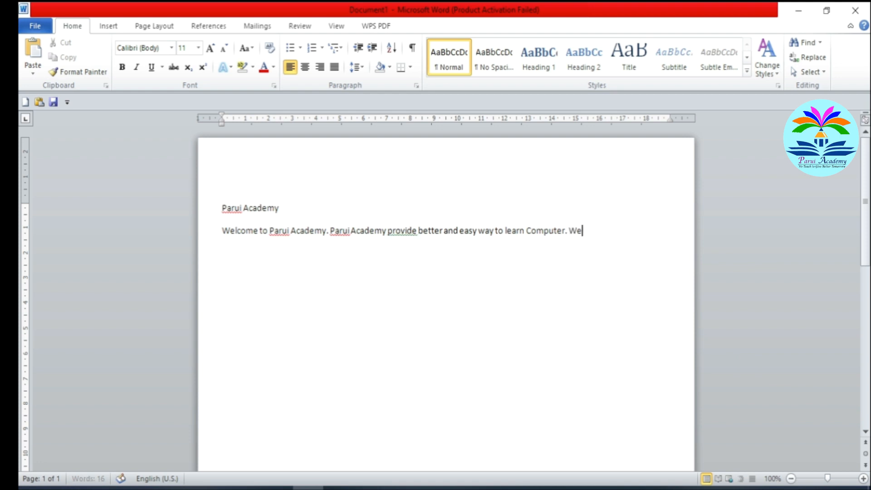
text( provide easy ea)
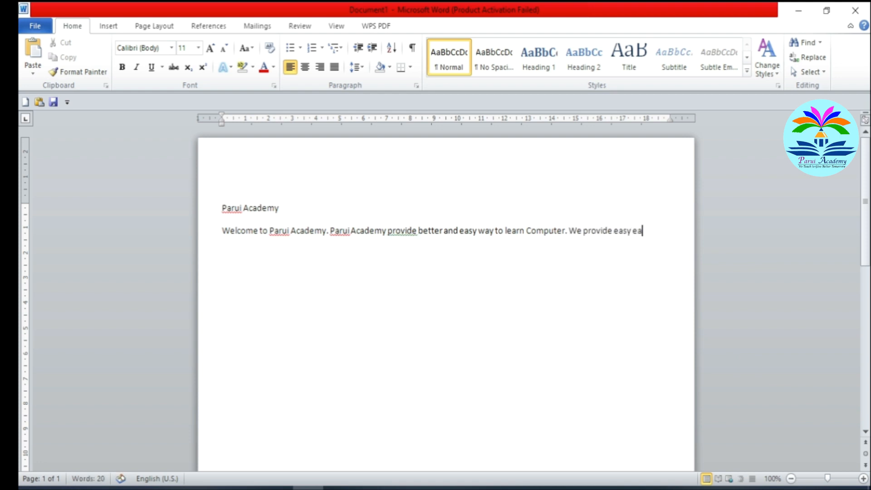
text(y to learn c)
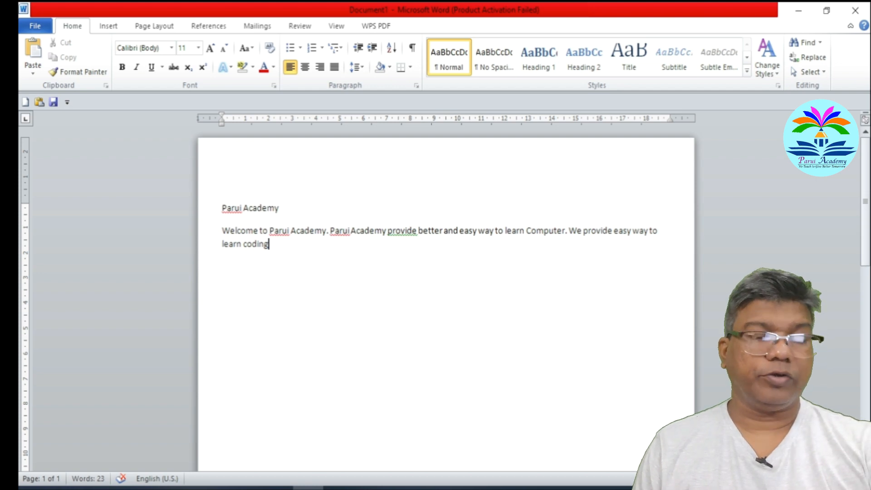
text(oding to childhood.)
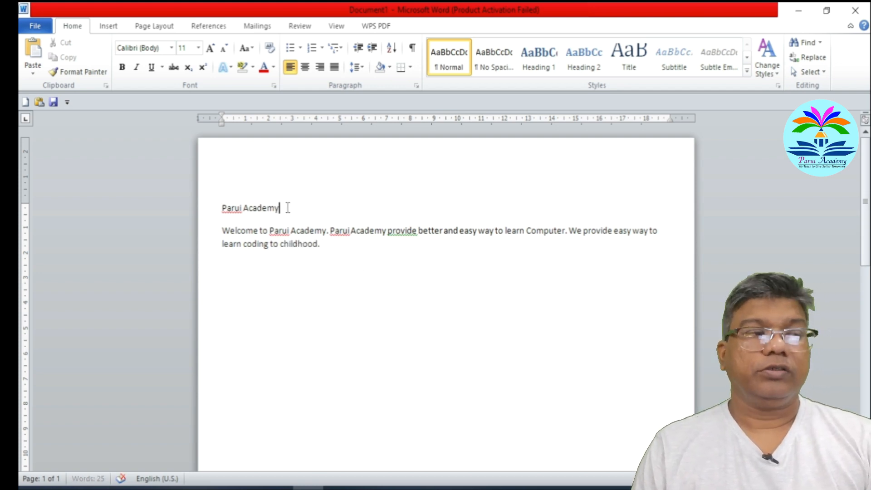
Step: Set the font size of the "Parui Academy" title to 28
drag(285, 207, 221, 208)
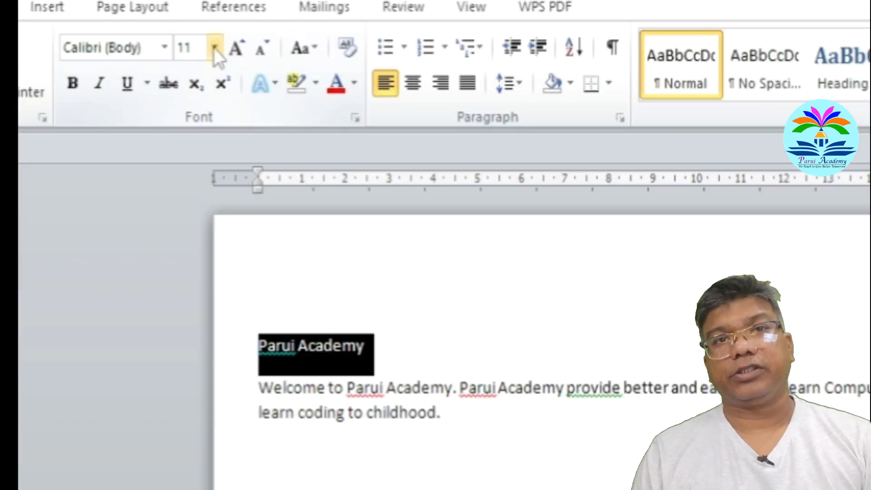
click(198, 48)
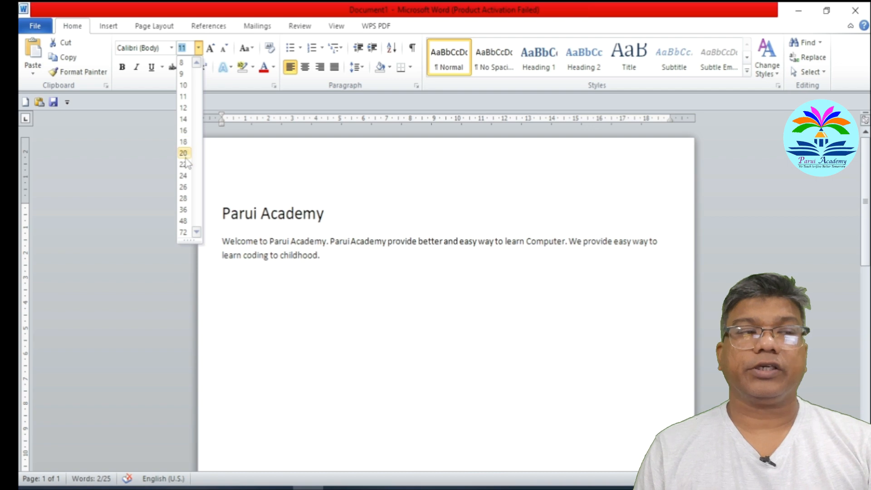
click(184, 198)
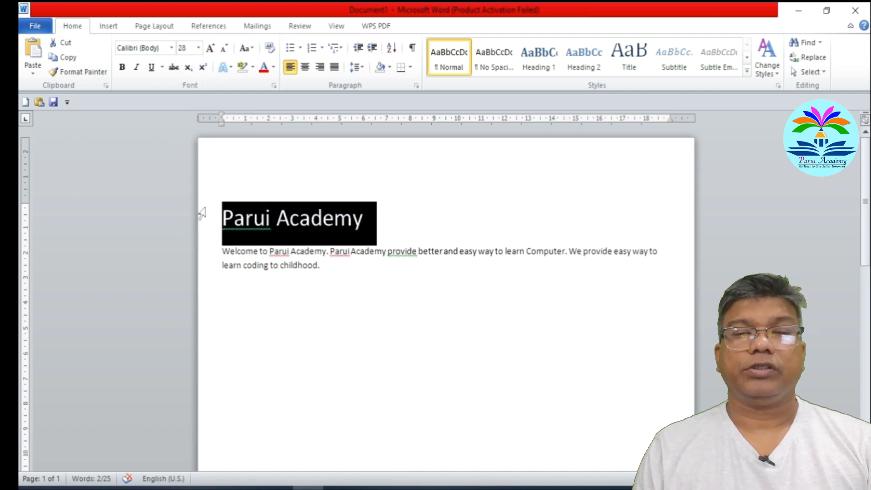
click(395, 226)
Step: Step the title's font size up to 48 and back down to 36, and center the title
drag(363, 219, 222, 219)
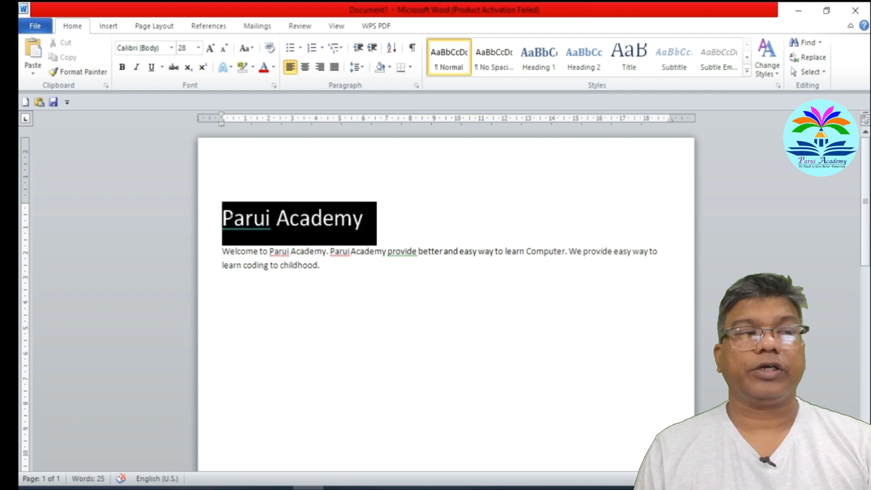
click(210, 48)
click(210, 49)
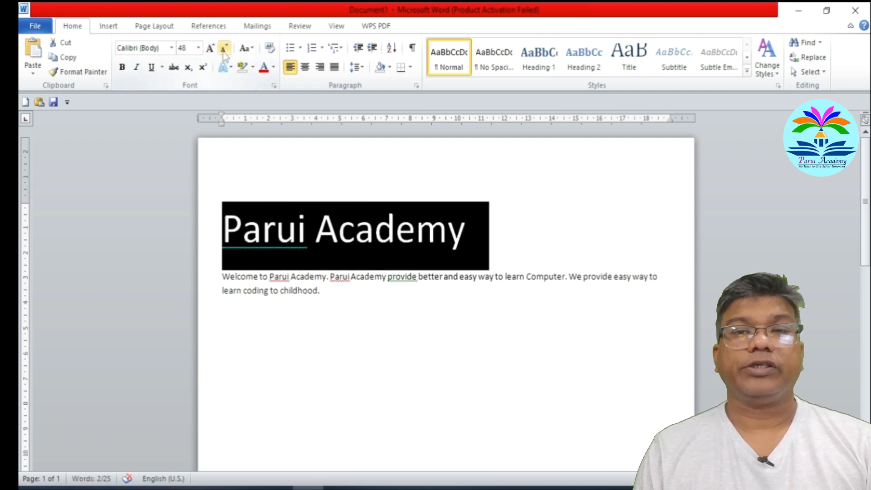
click(223, 48)
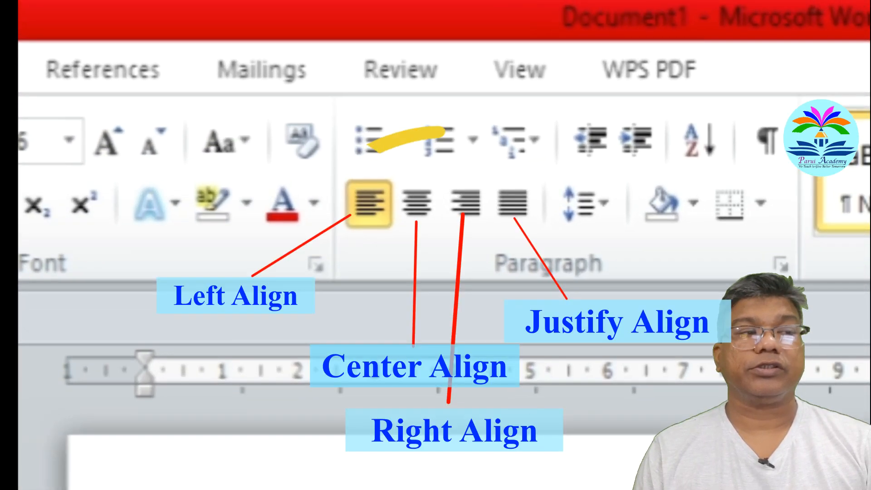
click(347, 119)
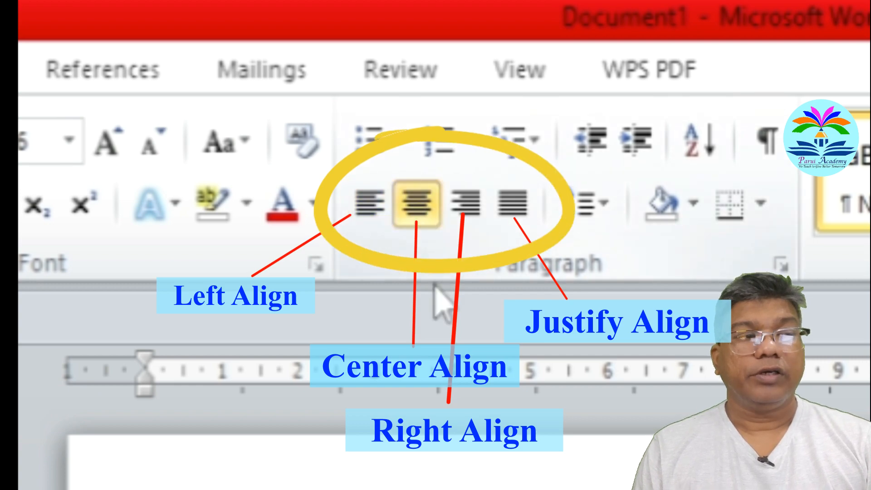
Step: Increase the font size of the whole "Welcome to Parui Academy" paragraph stepwise to 20
click(329, 278)
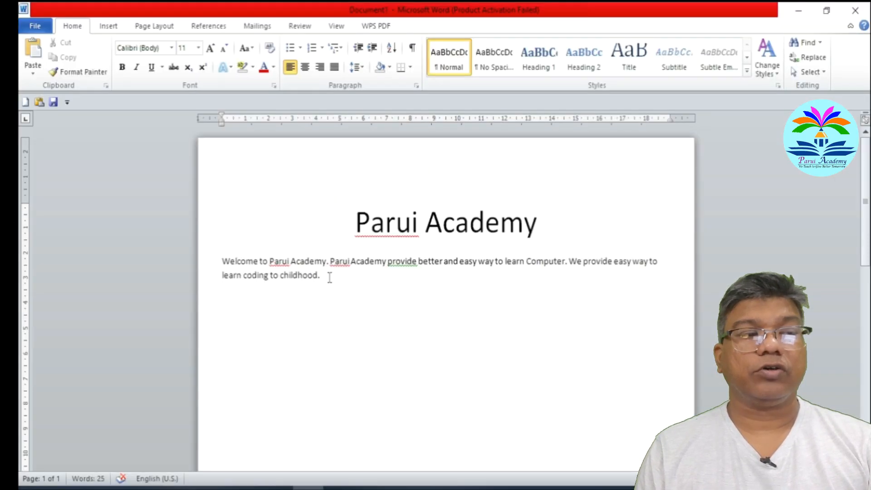
drag(329, 278, 222, 261)
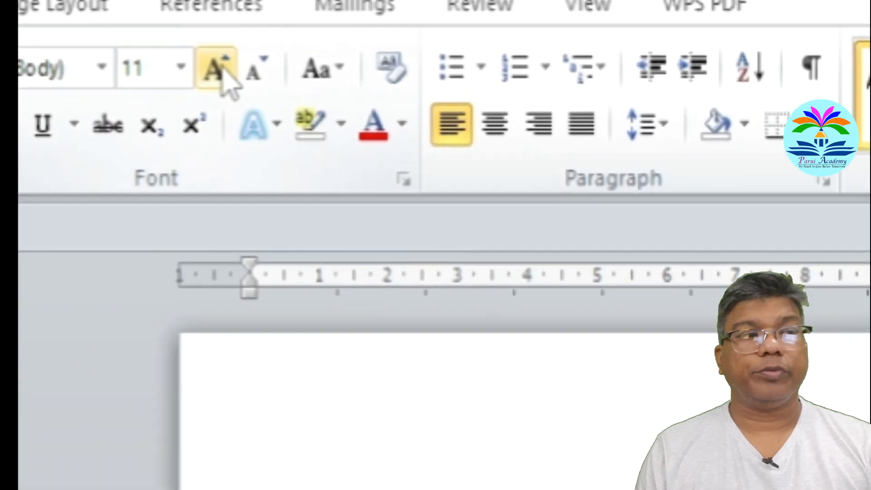
click(205, 48)
click(205, 48)
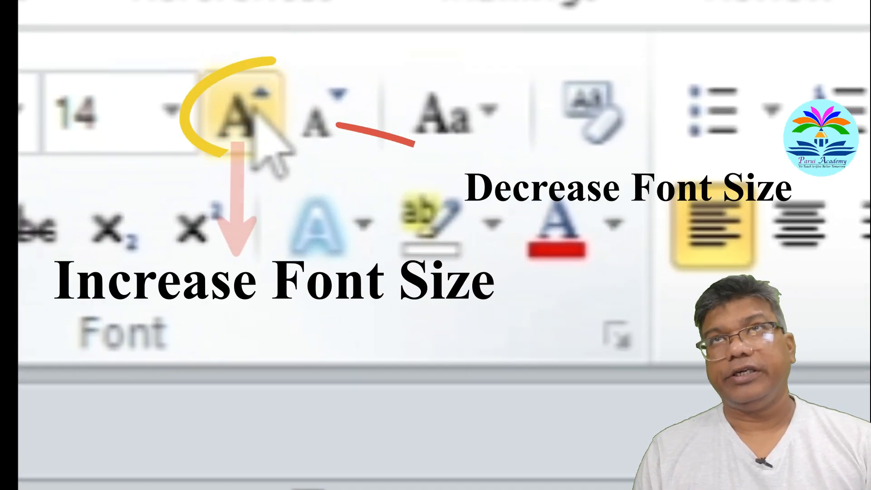
click(254, 120)
click(255, 121)
click(256, 122)
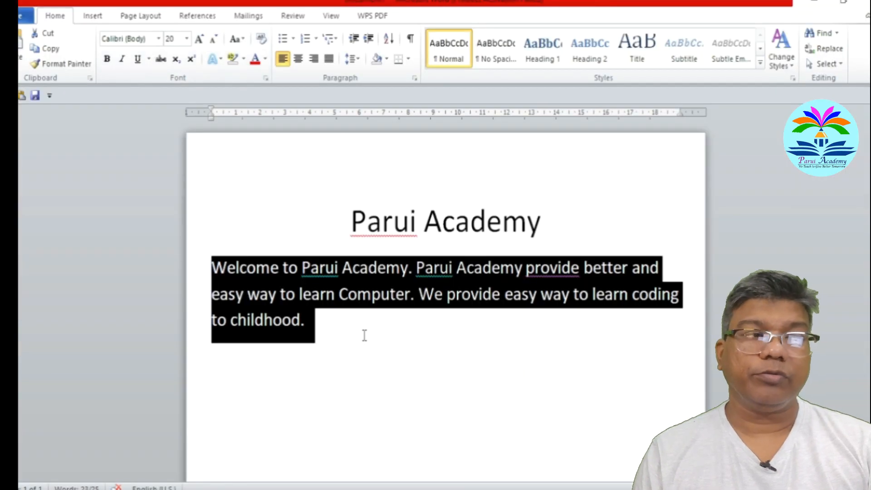
click(365, 335)
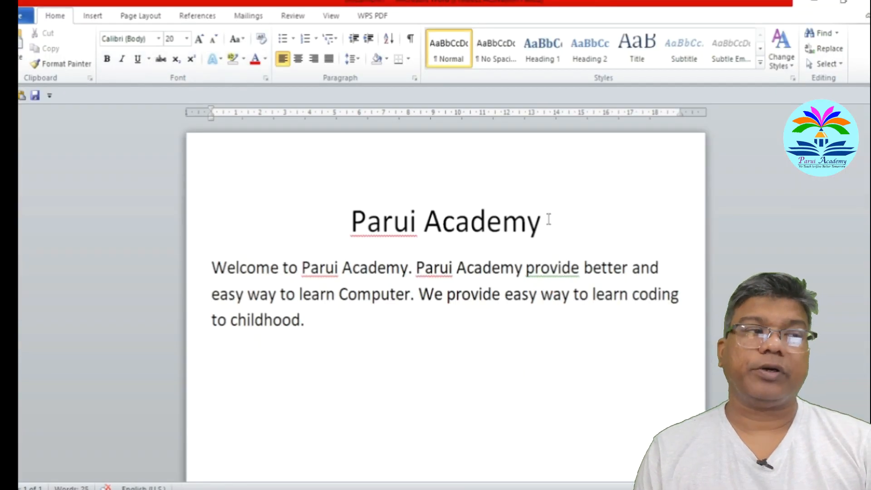
Step: Format the "Parui Academy" title as bold and italic with a wavy underline
drag(549, 220, 293, 121)
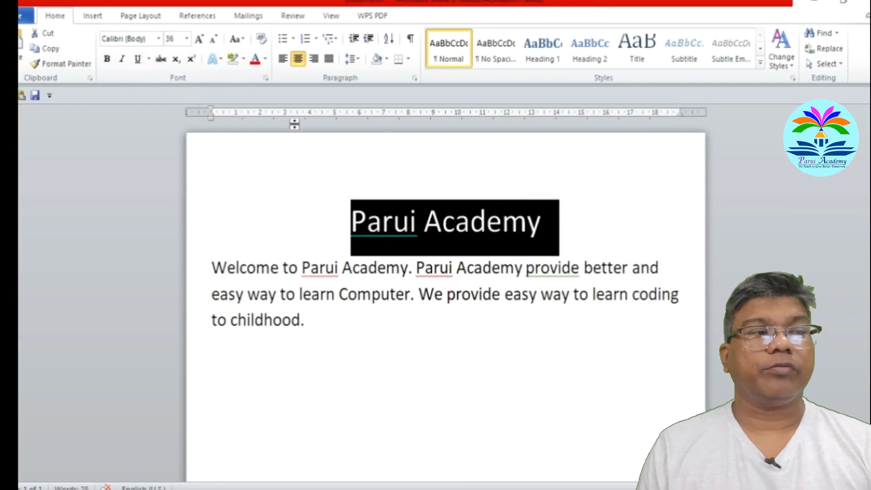
click(107, 61)
click(122, 60)
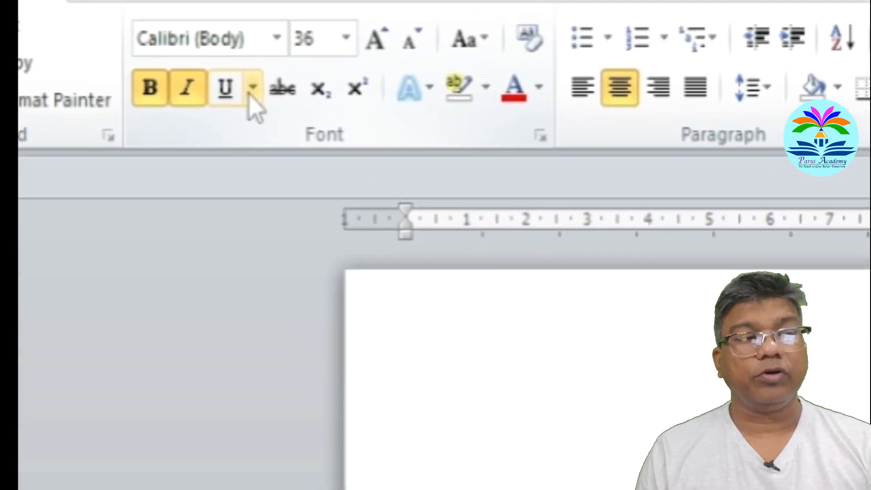
click(149, 59)
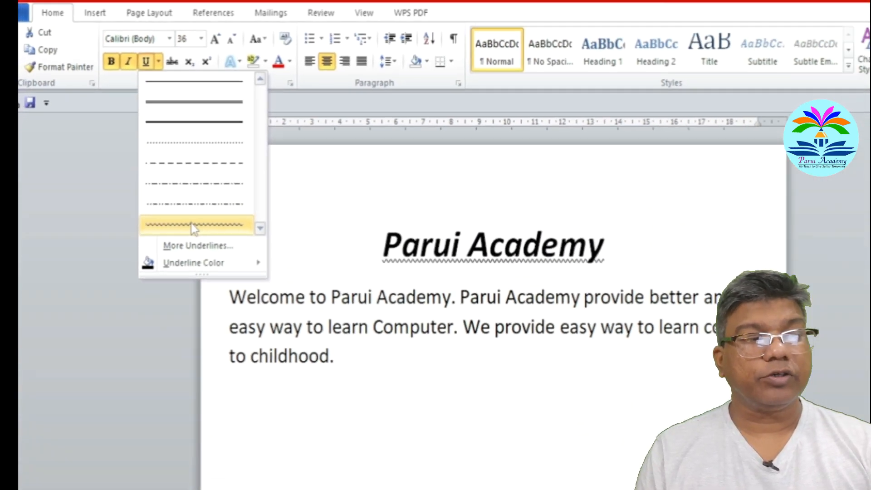
click(194, 226)
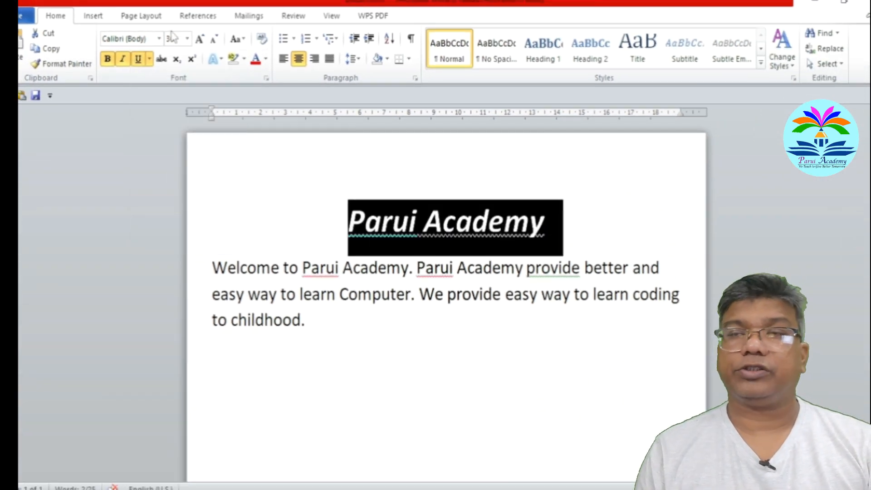
Step: Change the typeface of the "Parui Academy" title to Times New Roman
click(159, 39)
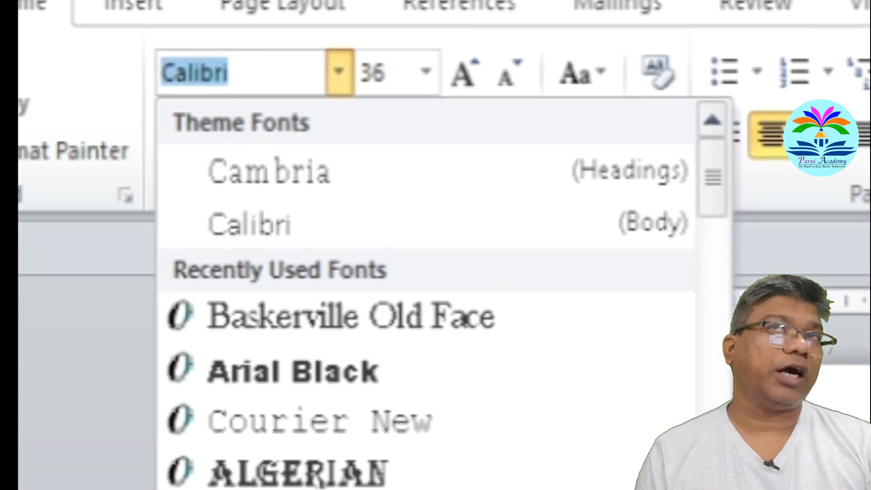
scroll(454, 318, down, 4)
scroll(205, 363, down, 7)
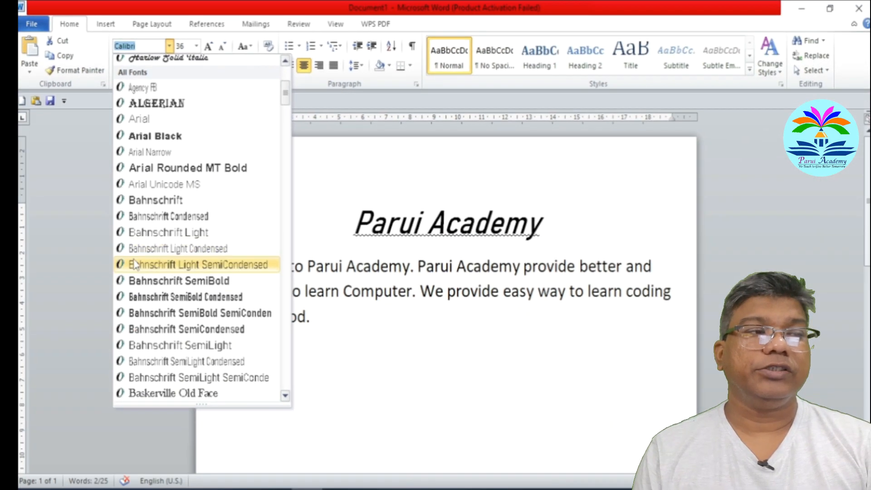
scroll(144, 268, down, 8)
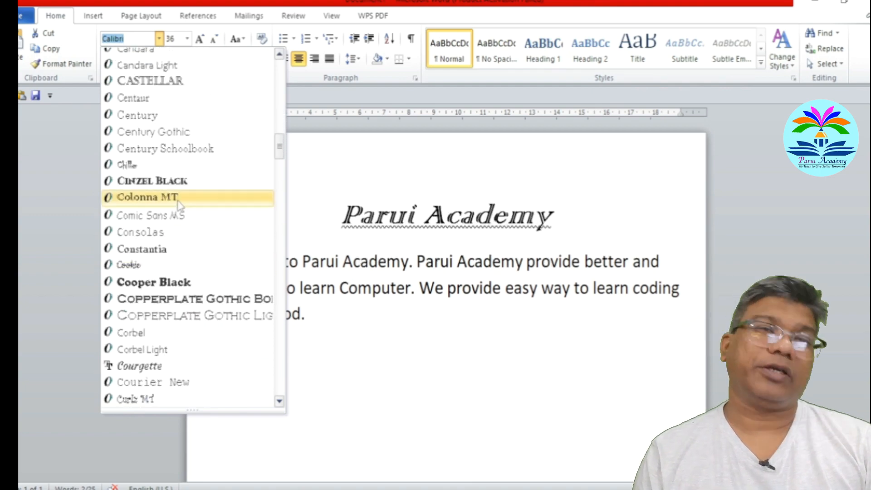
scroll(179, 204, up, 7)
scroll(179, 204, down, 2)
drag(280, 132, 288, 386)
click(213, 140)
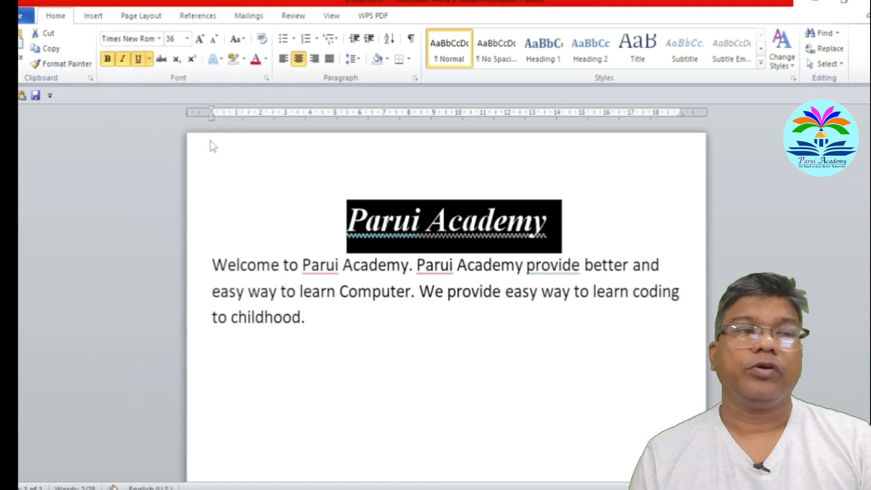
Step: Color the "Parui Academy" title text dark teal
click(259, 190)
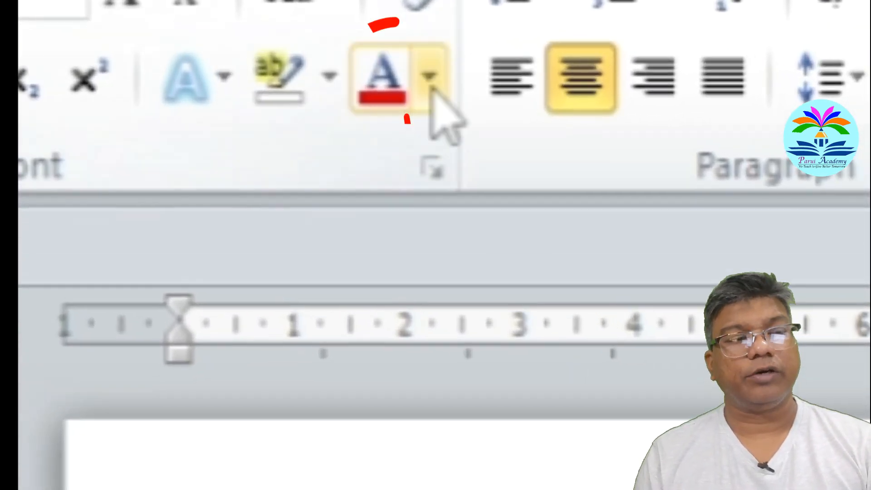
click(414, 81)
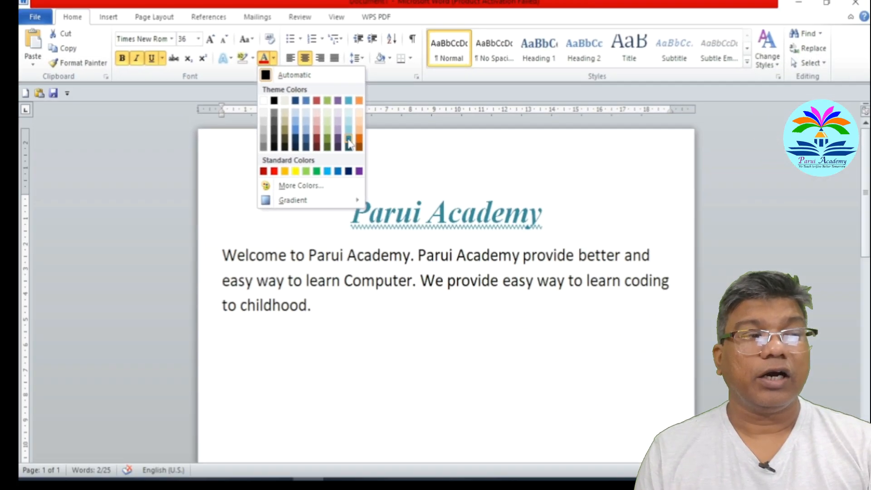
click(561, 317)
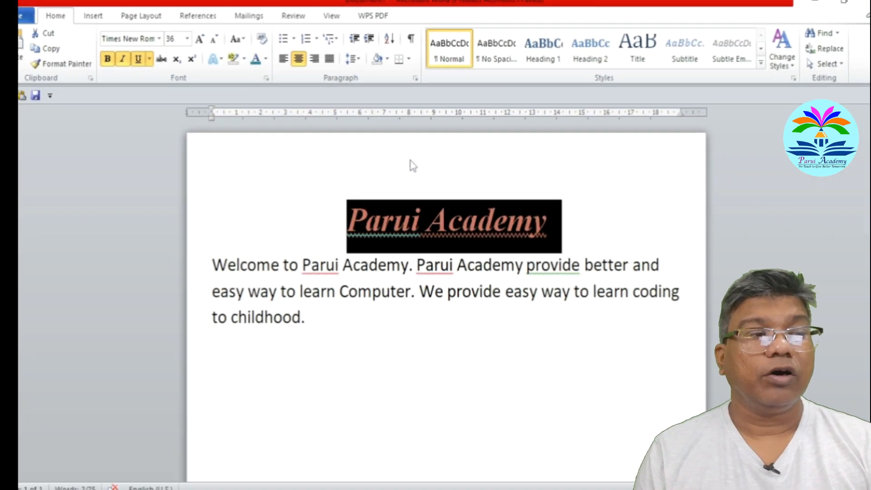
drag(420, 175, 428, 176)
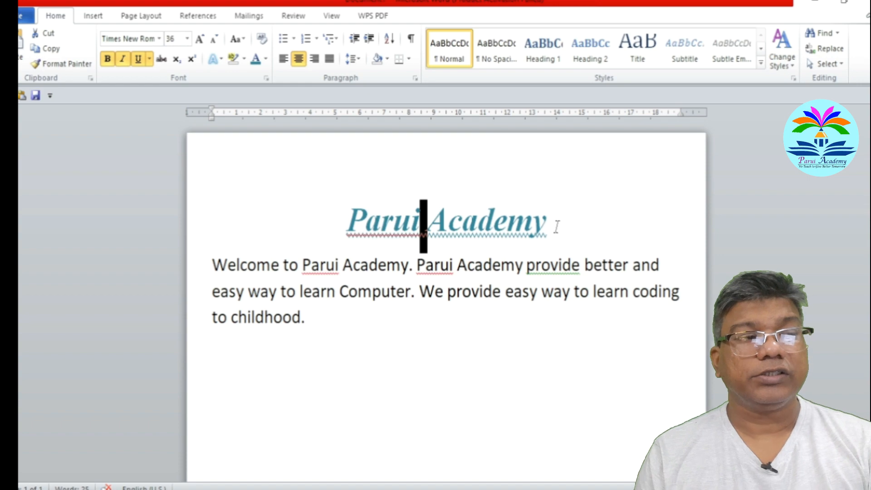
Step: Highlight the whole "Parui Academy" title in light gray
drag(556, 227, 347, 225)
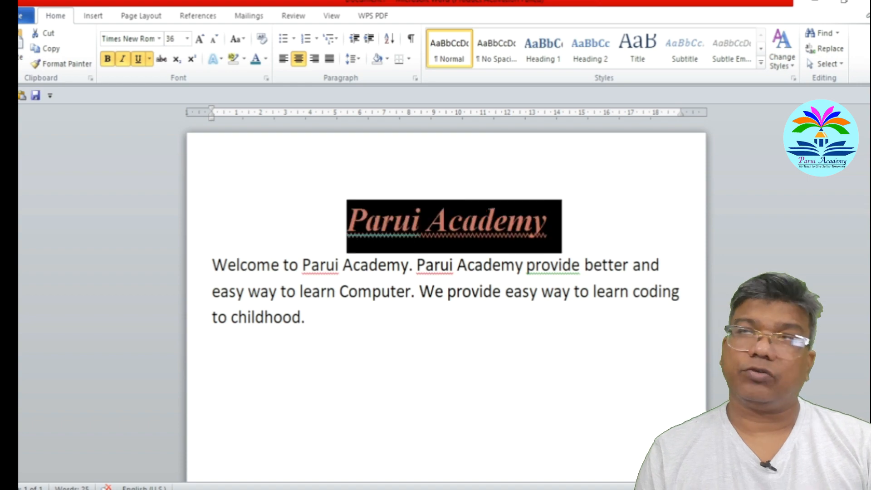
click(245, 58)
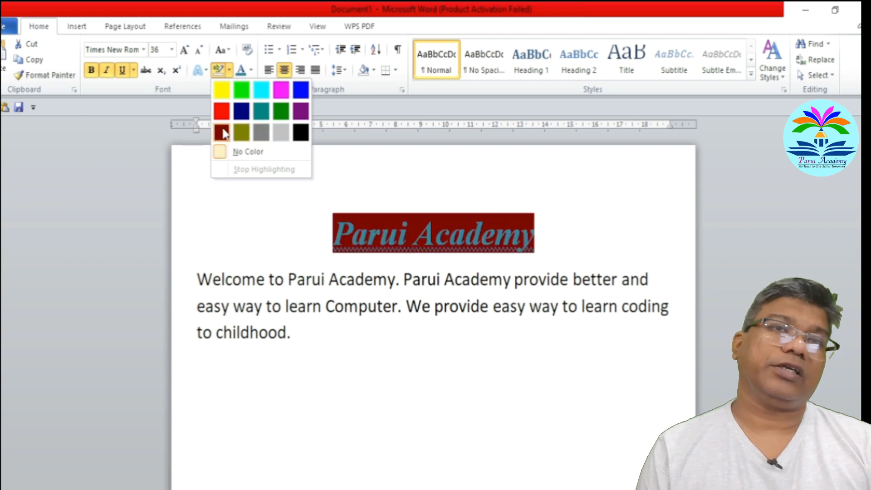
click(277, 132)
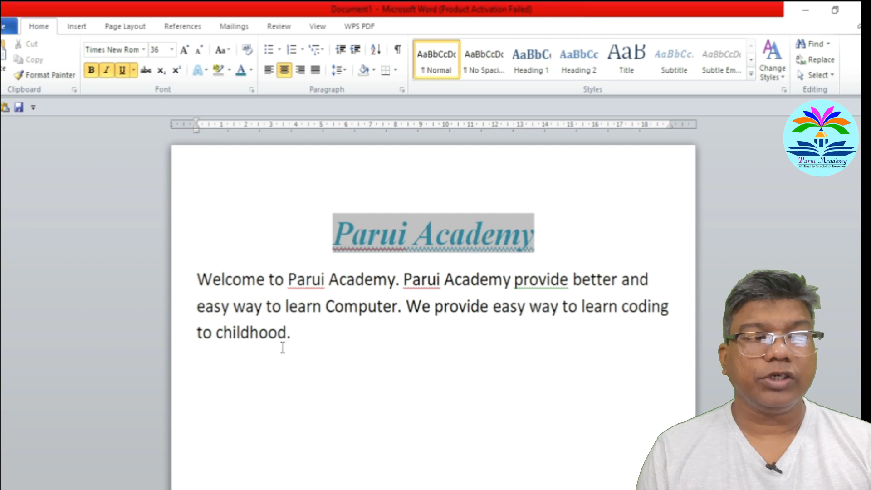
Step: Make the whole "Welcome to Parui Academy" paragraph bold and italic, and center it
drag(292, 333, 196, 279)
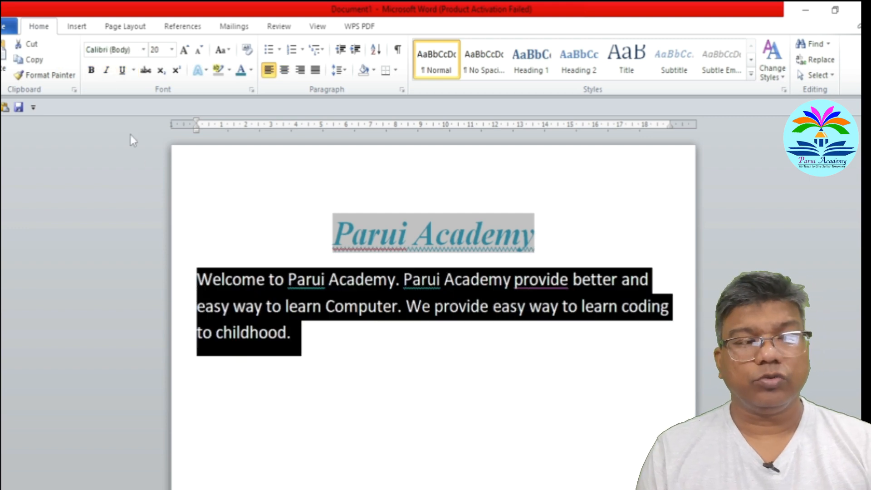
click(91, 71)
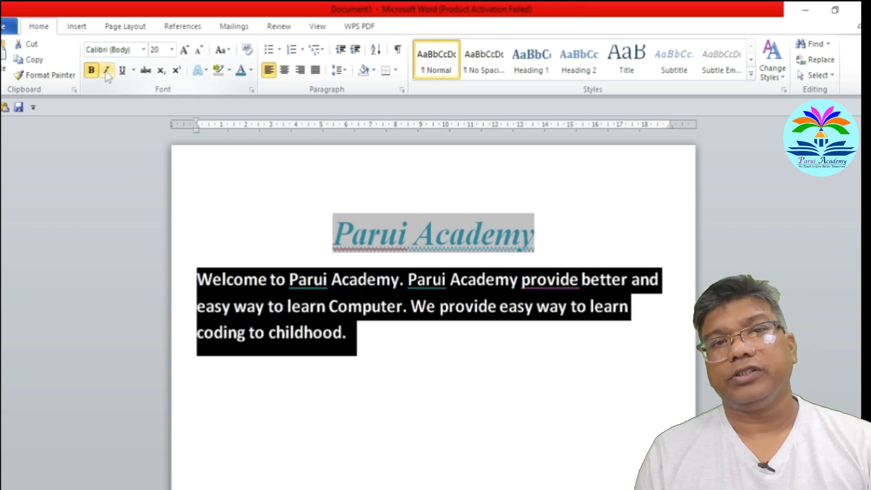
click(106, 72)
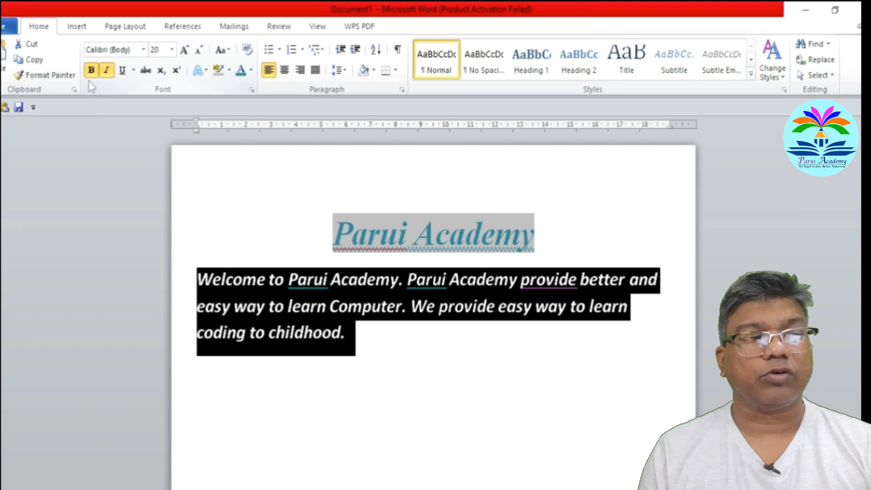
click(284, 71)
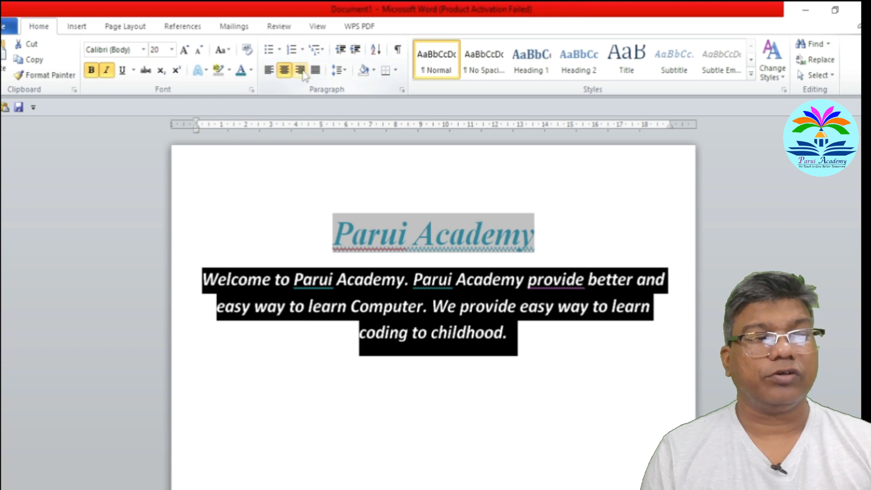
Step: Try right and justified alignment on the "Parui Academy" title and return it to centered
click(543, 388)
drag(558, 236, 335, 236)
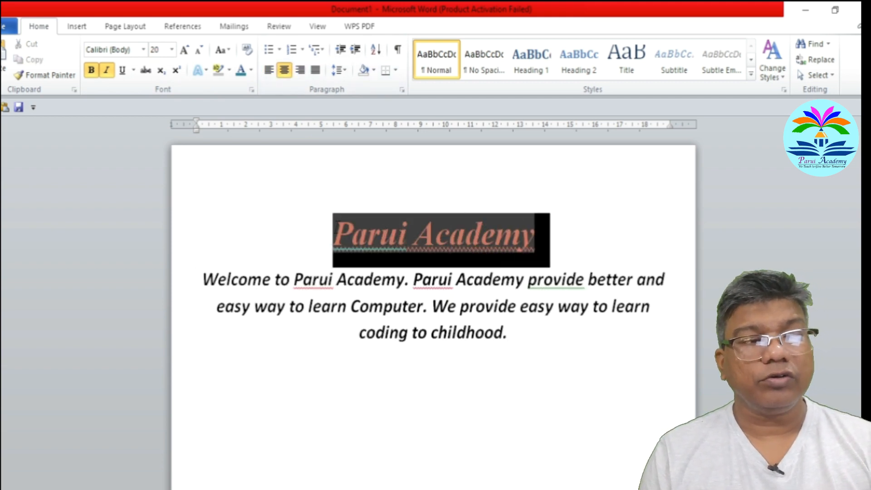
click(300, 71)
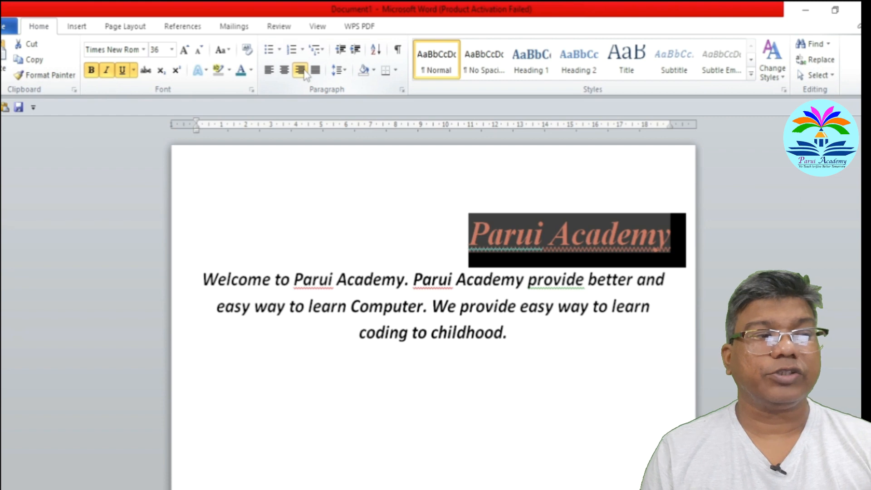
click(315, 70)
click(287, 72)
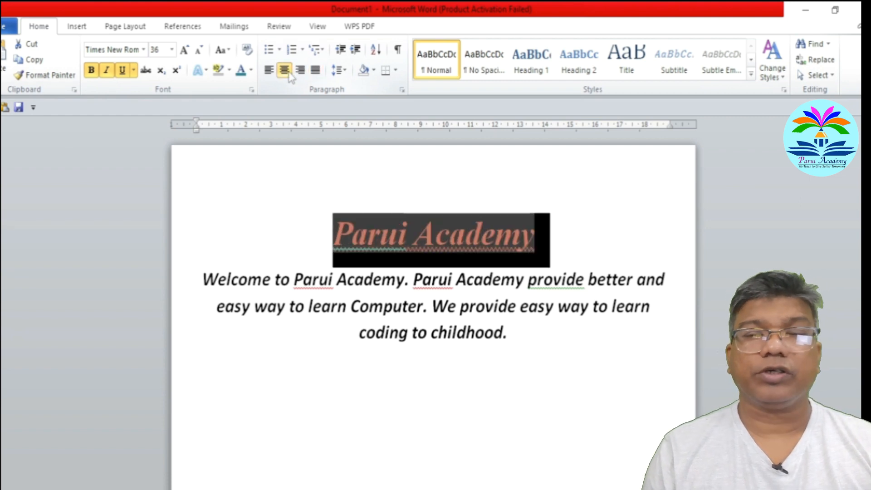
Step: Align the whole "Welcome to Parui Academy" paragraph to the left
click(493, 362)
drag(517, 336, 200, 274)
click(269, 70)
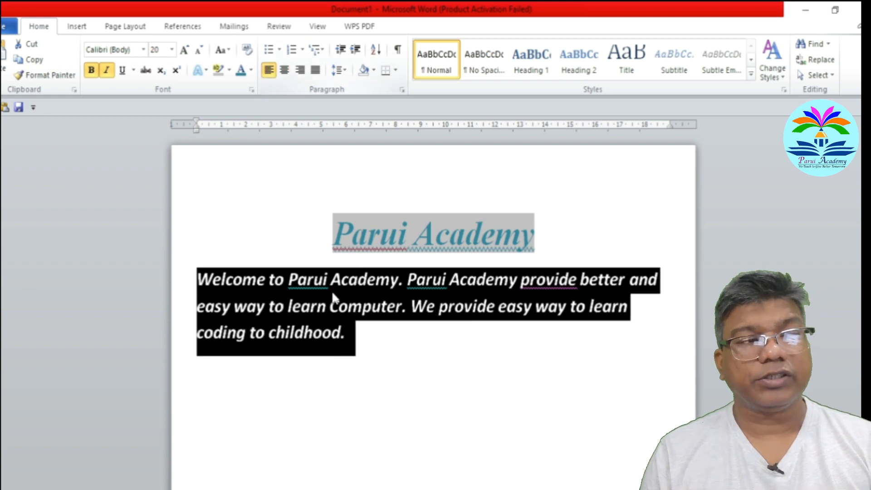
click(383, 354)
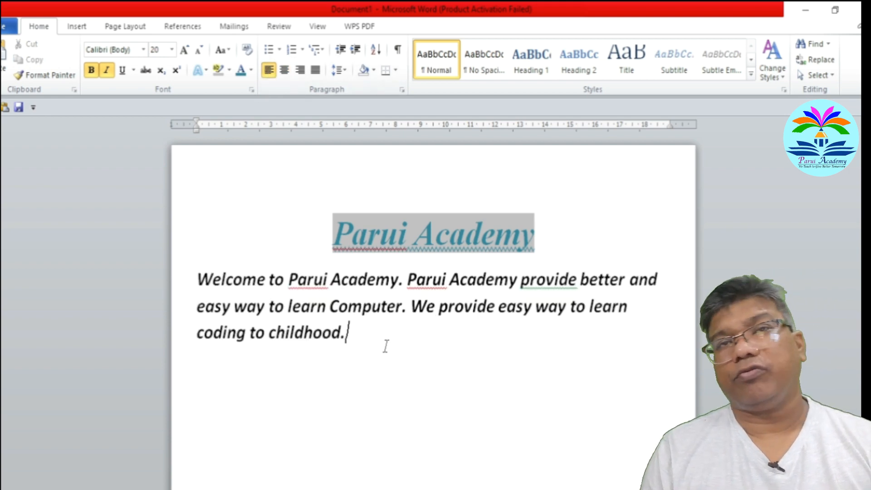
Step: Change the typeface of the whole "Welcome to Parui Academy" paragraph to Arial
drag(378, 360, 198, 278)
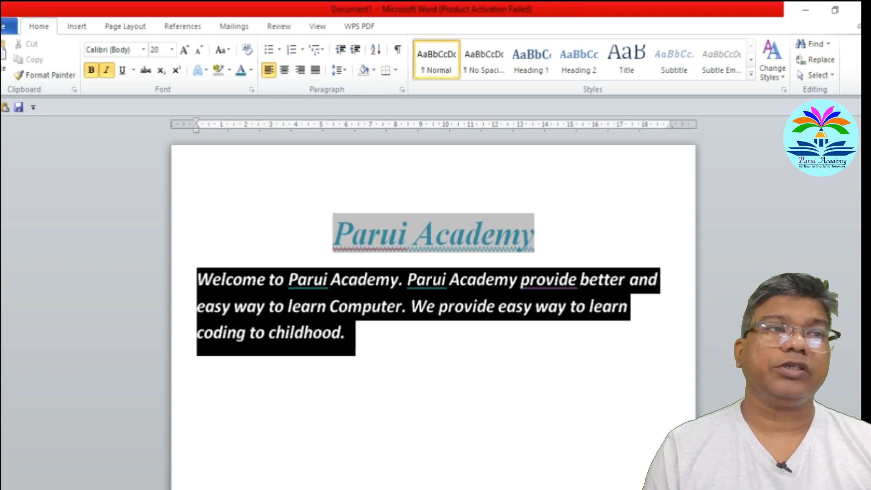
click(145, 50)
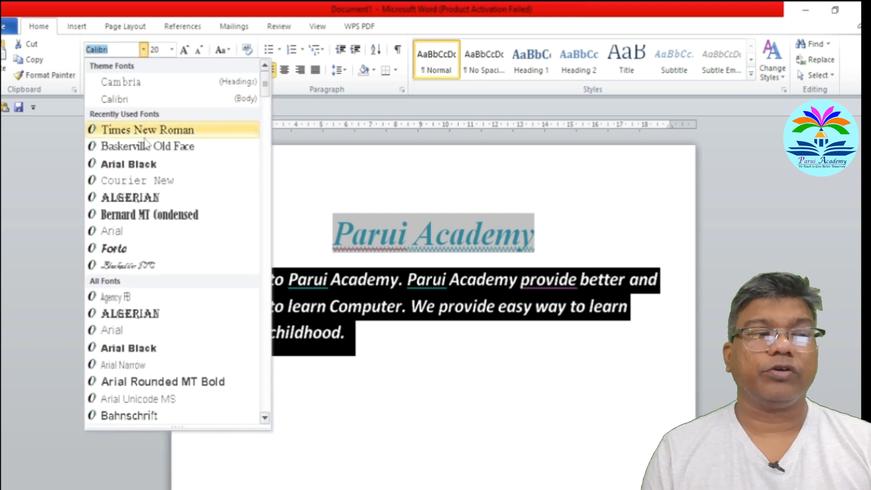
click(123, 232)
click(575, 372)
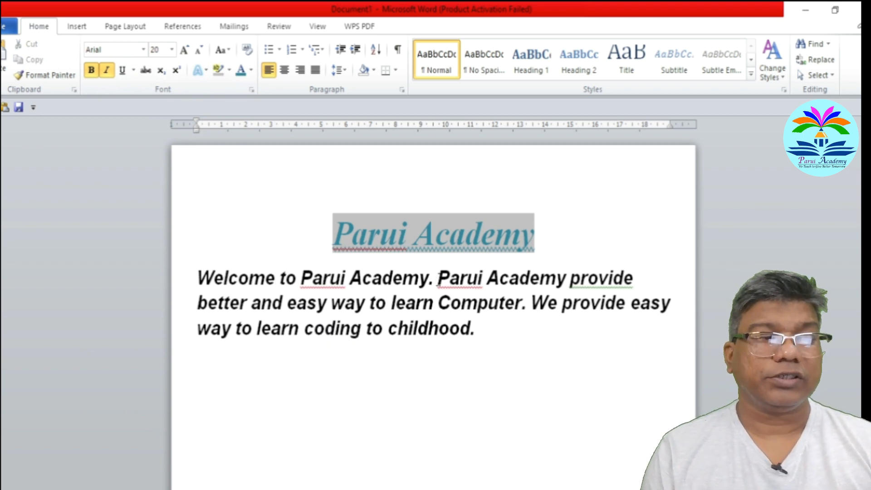
Step: Color the word "Welcome" at the start of the paragraph red
drag(197, 277, 274, 278)
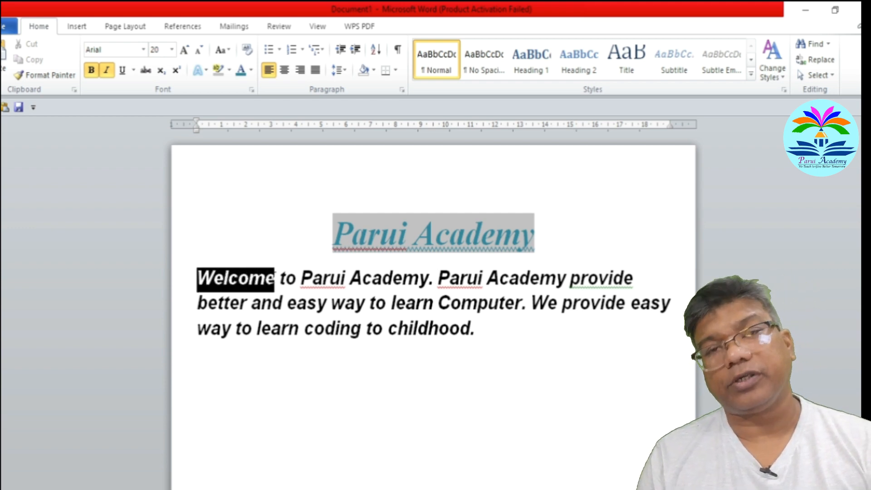
click(251, 70)
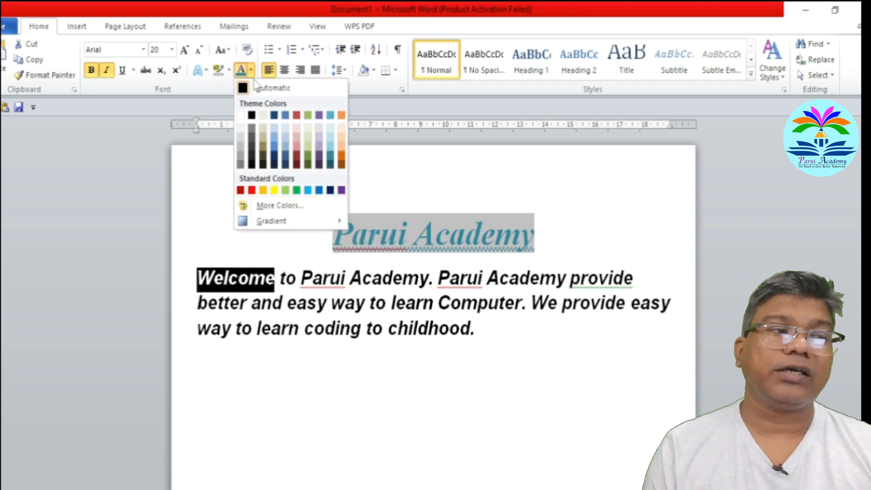
click(252, 190)
click(447, 388)
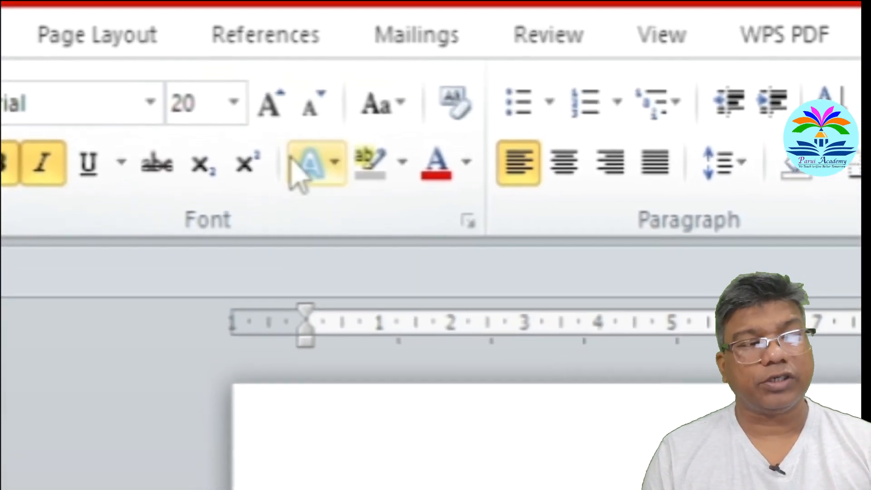
Step: Increase the font size of the word "Welcome" to 24 and strike it through
click(271, 108)
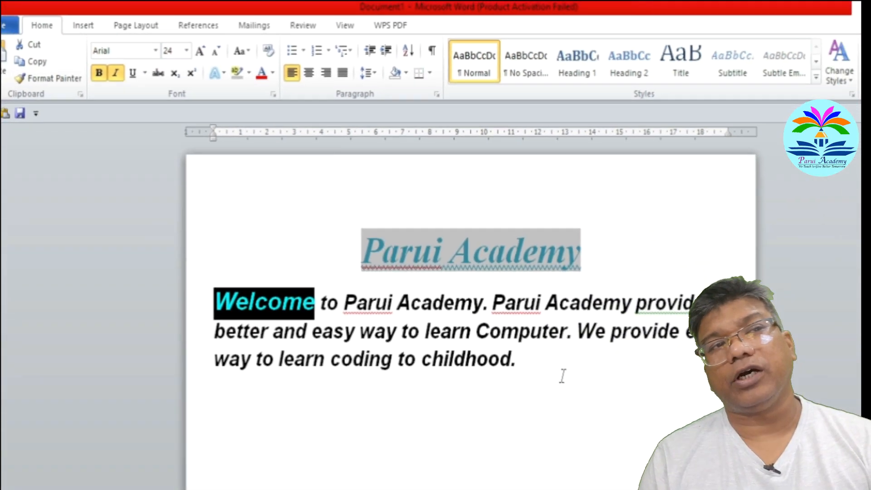
click(513, 333)
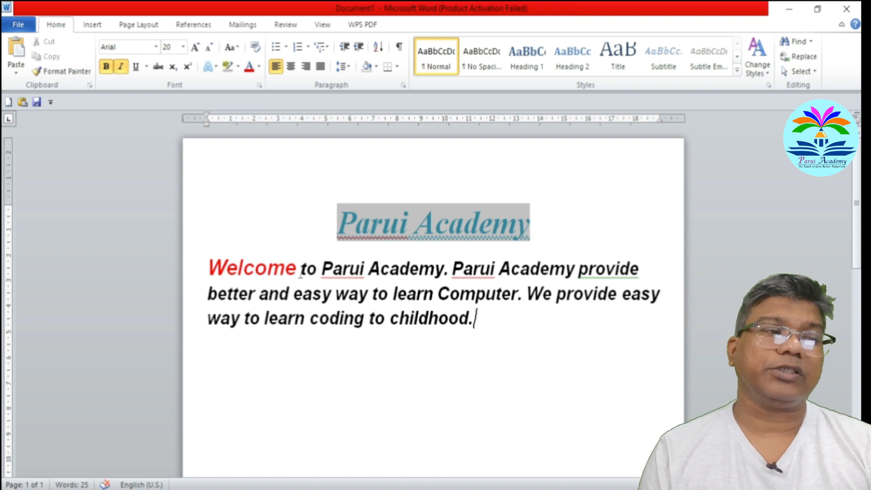
drag(297, 271, 208, 271)
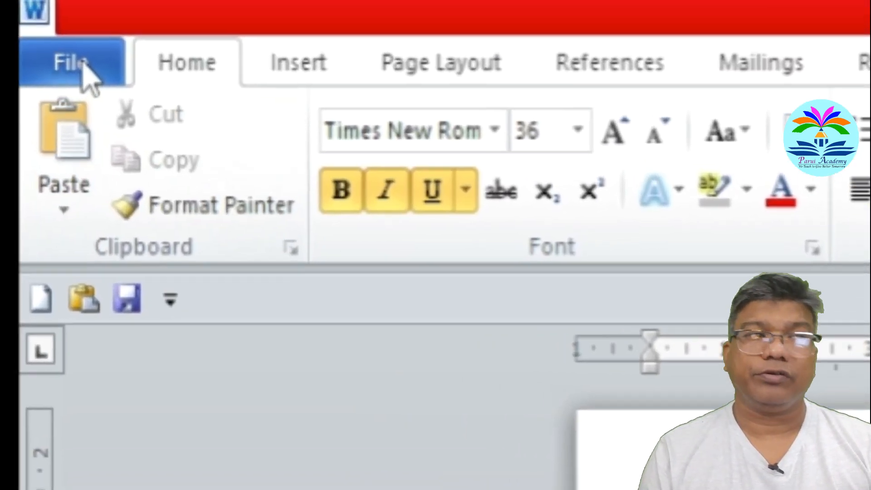
Step: Save the document to the Desktop as a Word Document named "Parui Academy"
click(83, 66)
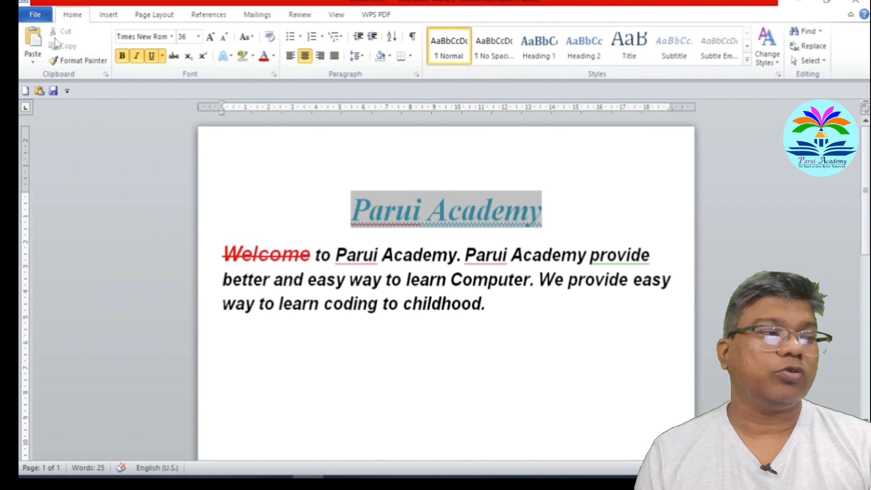
key(ctrl+s)
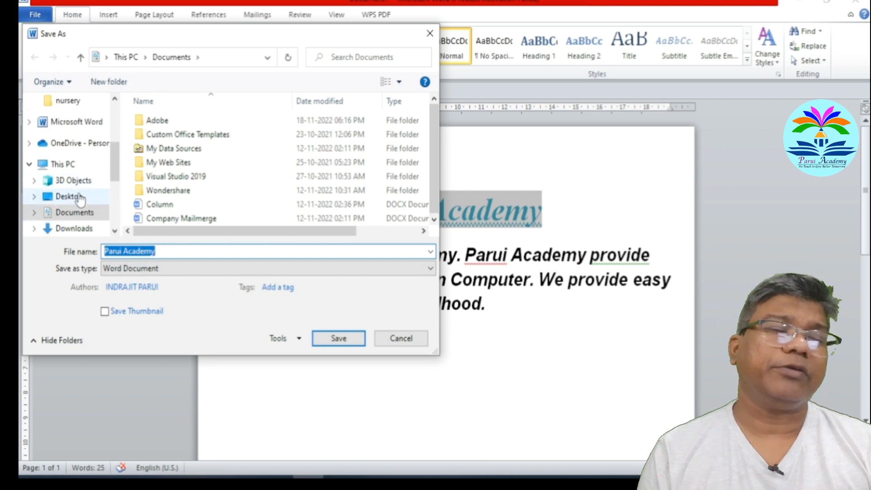
click(77, 197)
click(177, 252)
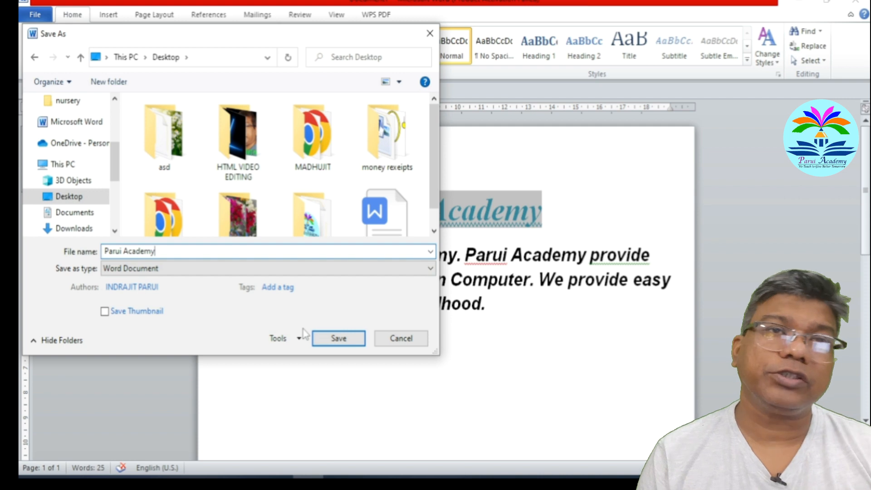
click(336, 338)
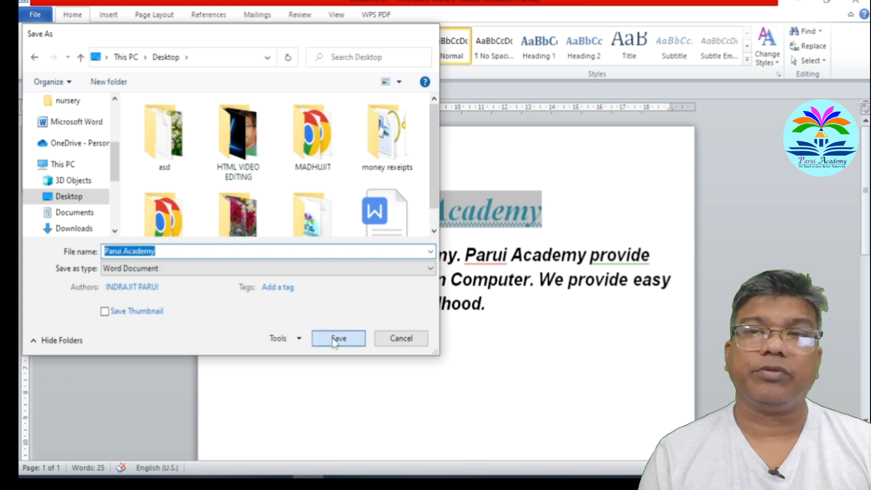
click(35, 14)
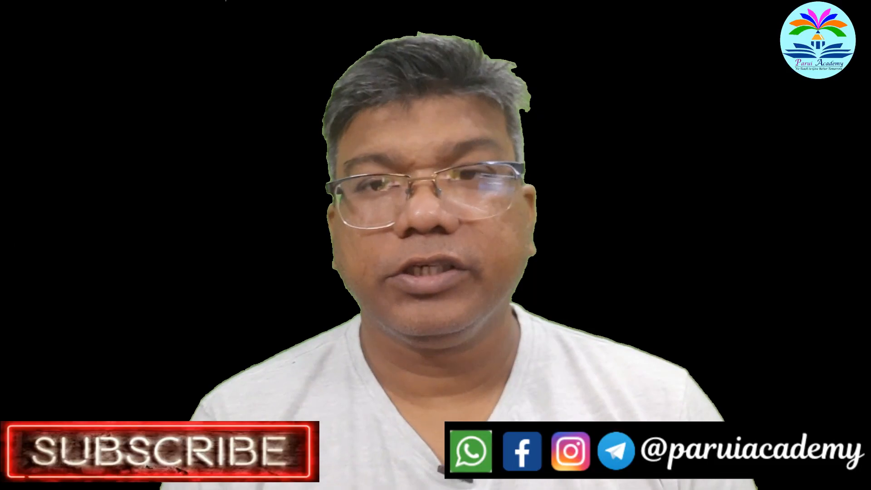